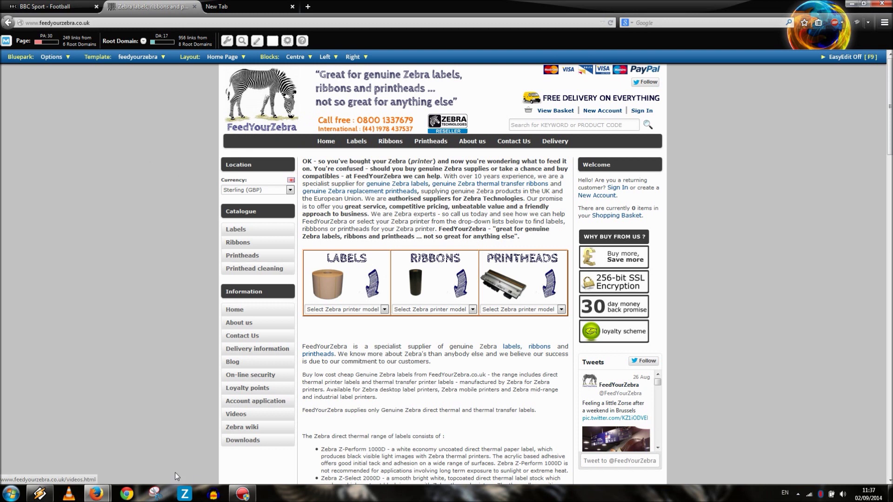
Go to the FeedYourZebra Downloads page from the left sidebar.
{"action": "left_click", "coordinate": [244, 440]}
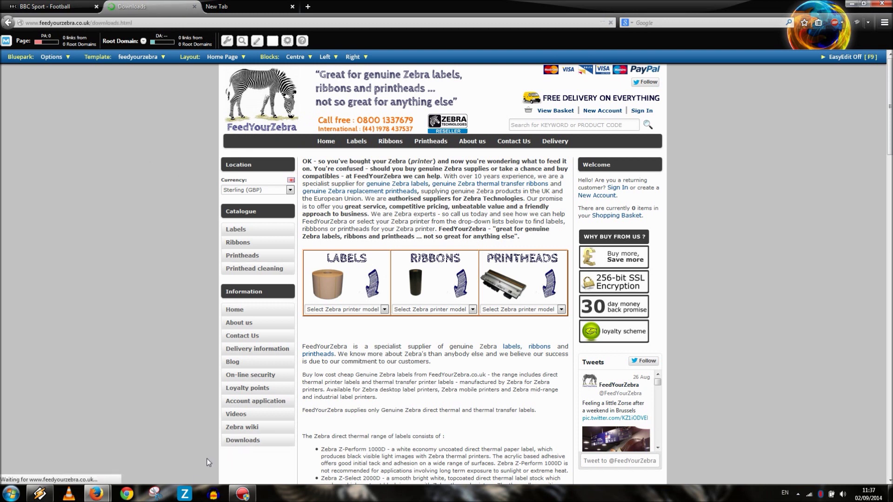
Download ZebraDesigner V2 from the Software page and save zebradesigner-v250-9325.exe to disk.
{"action": "left_click", "coordinate": [250, 408]}
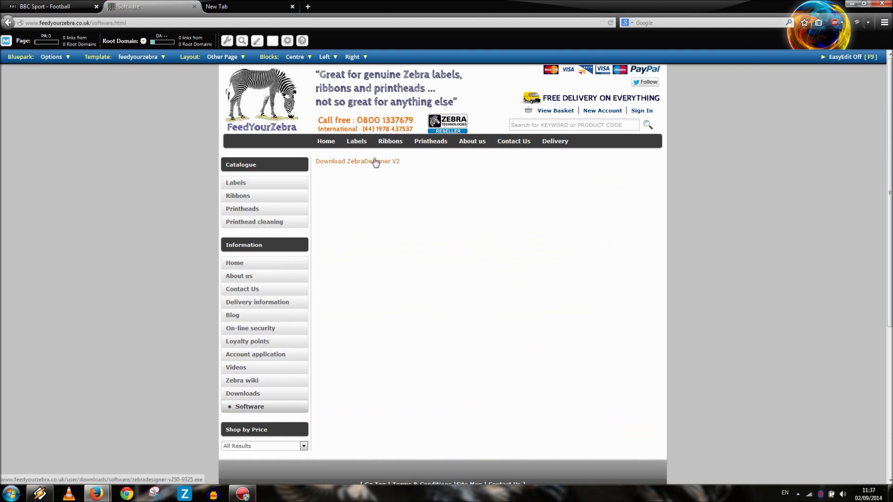
{"action": "left_click", "coordinate": [376, 162]}
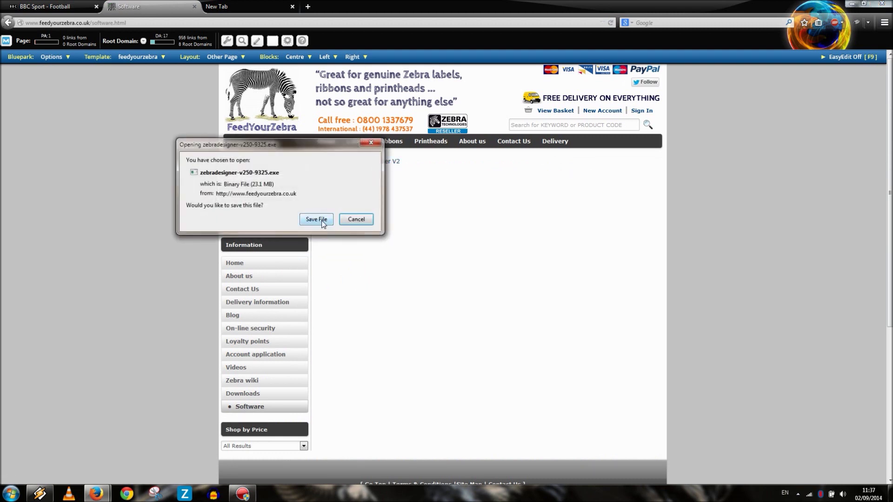
{"action": "left_click", "coordinate": [316, 219]}
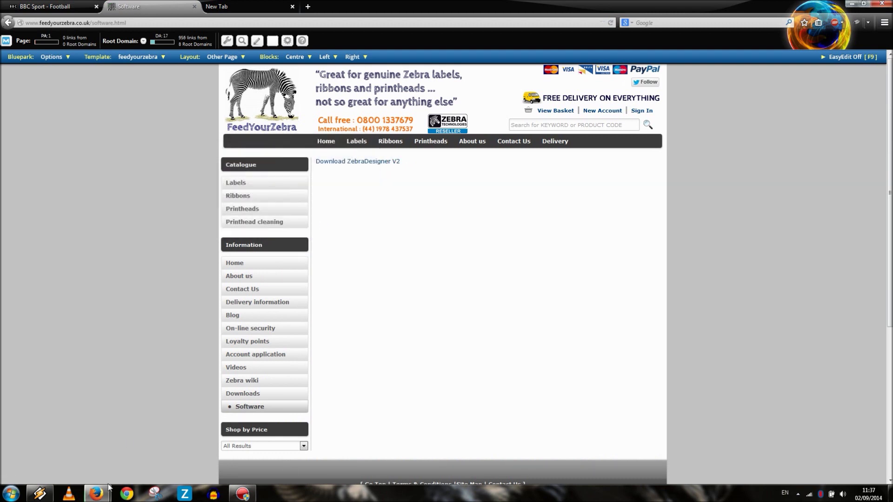
Check the installer's progress in the Firefox Library window, then return to the Software page.
{"action": "mouse_move", "coordinate": [107, 490]}
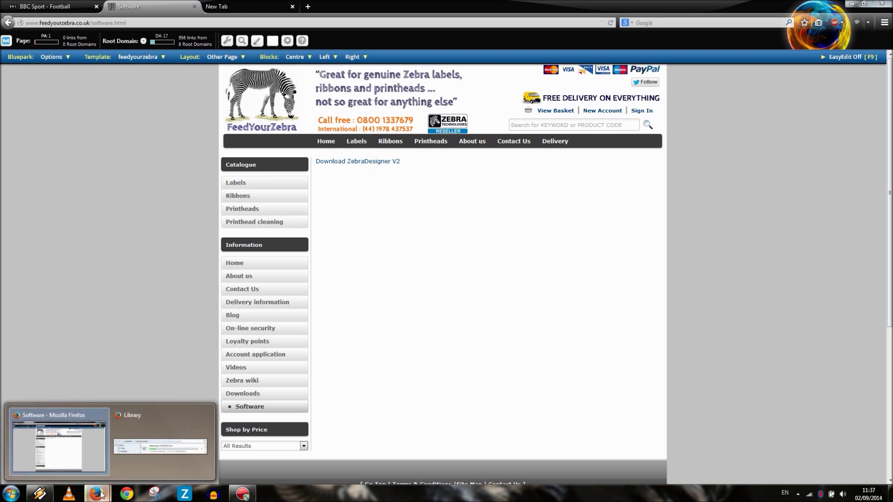
{"action": "left_click", "coordinate": [161, 440]}
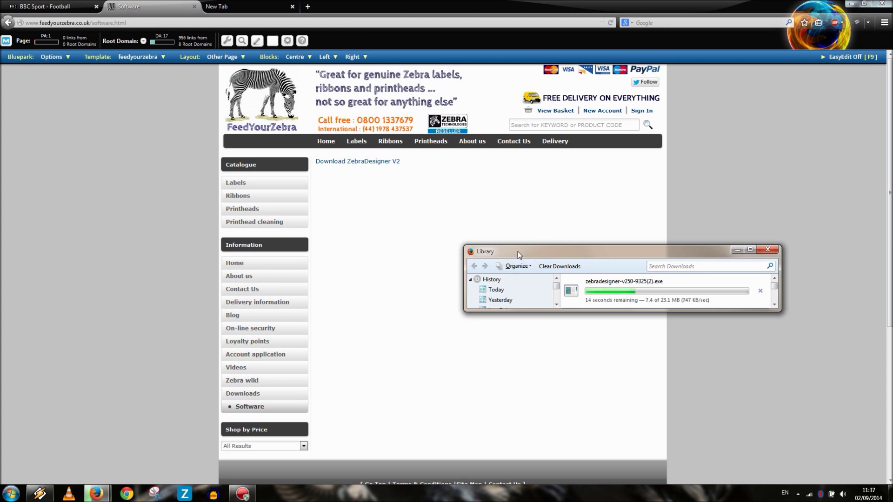
{"action": "left_click_drag", "start_coordinate": [518, 251], "coordinate": [420, 263]}
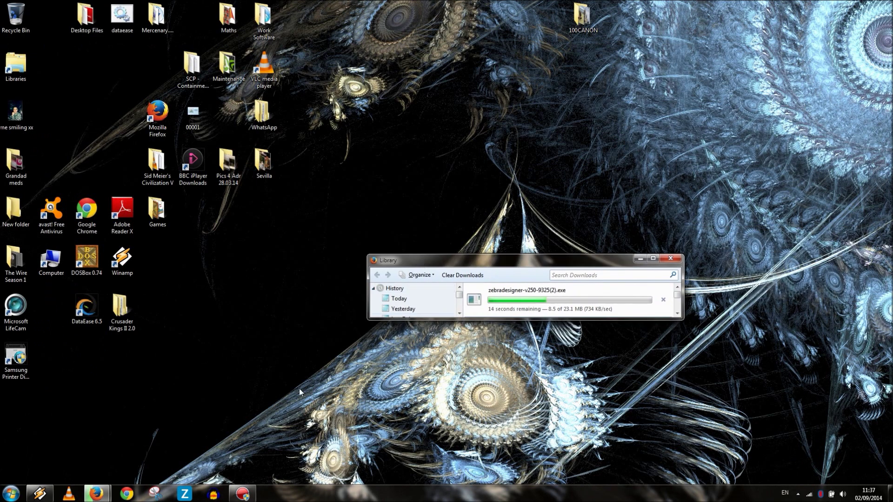
{"action": "mouse_move", "coordinate": [95, 496]}
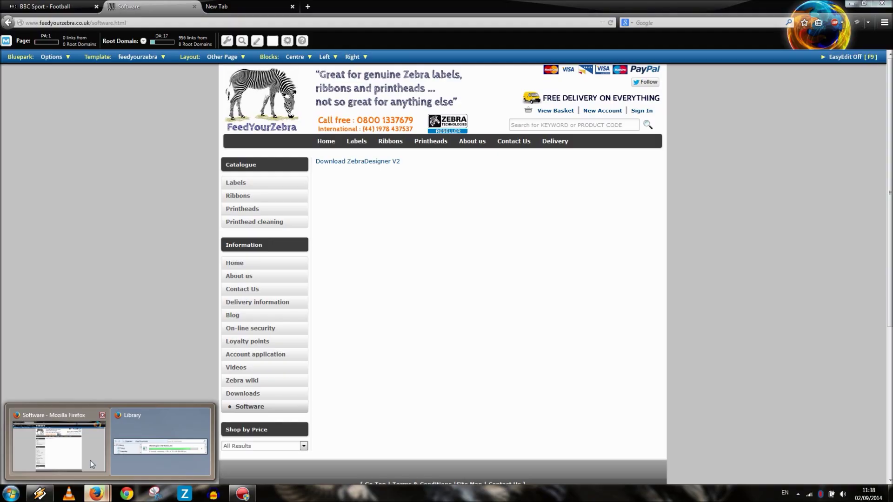
{"action": "left_click", "coordinate": [90, 460]}
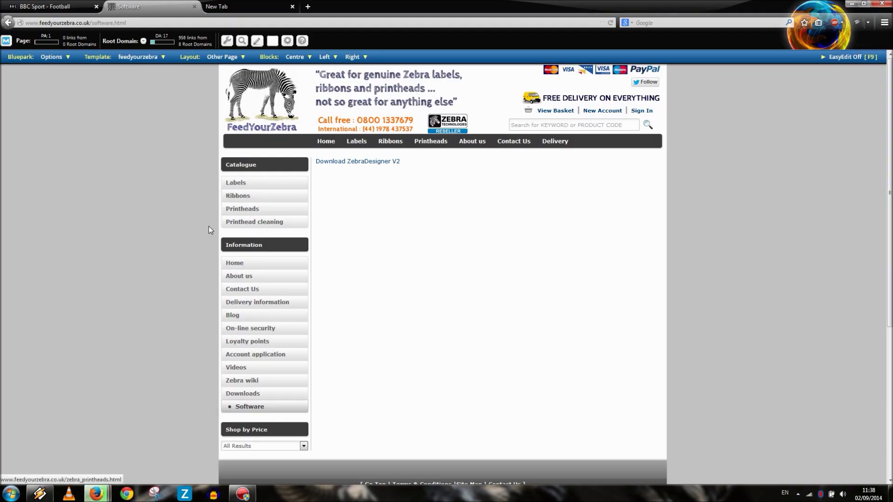
Browse the Labels page's Zebra label ranges listed by printer model.
{"action": "left_click", "coordinate": [275, 185]}
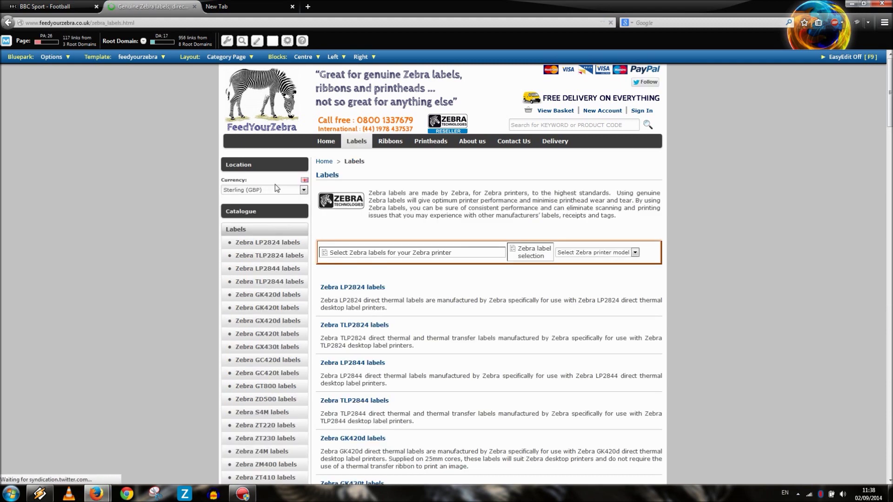
{"action": "scroll", "coordinate": [355, 202], "scroll_direction": "down", "scroll_amount": 2}
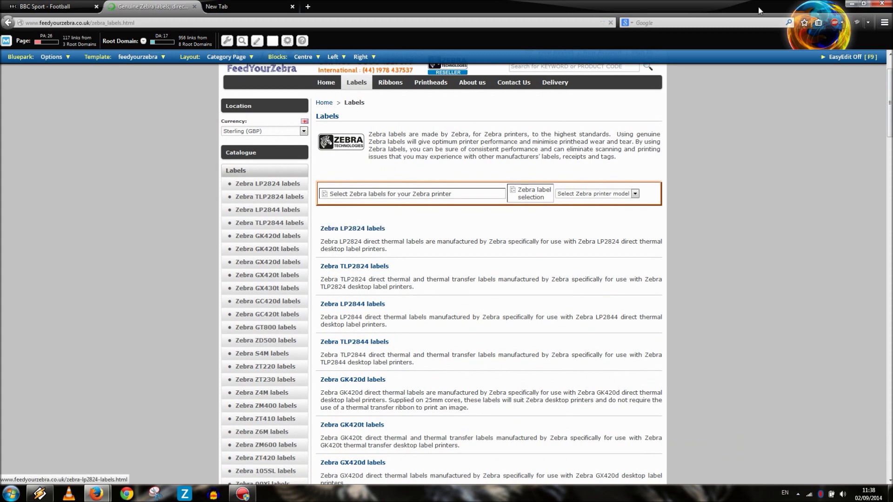
{"action": "scroll", "coordinate": [421, 272], "scroll_direction": "down", "scroll_amount": 12}
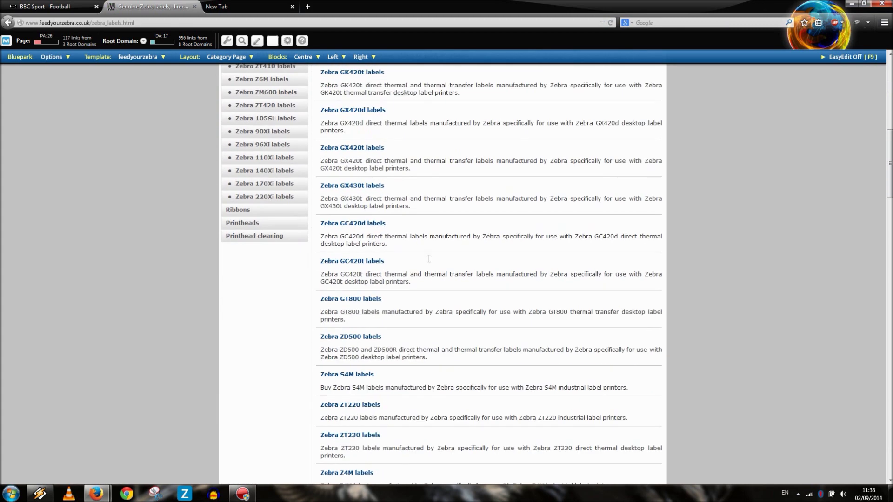
{"action": "scroll", "coordinate": [430, 262], "scroll_direction": "down", "scroll_amount": 10}
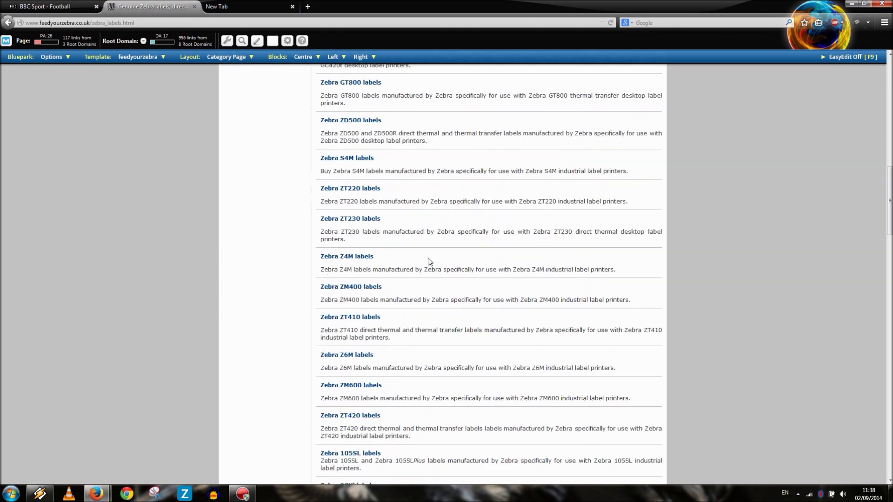
{"action": "scroll", "coordinate": [429, 259], "scroll_direction": "down", "scroll_amount": 12}
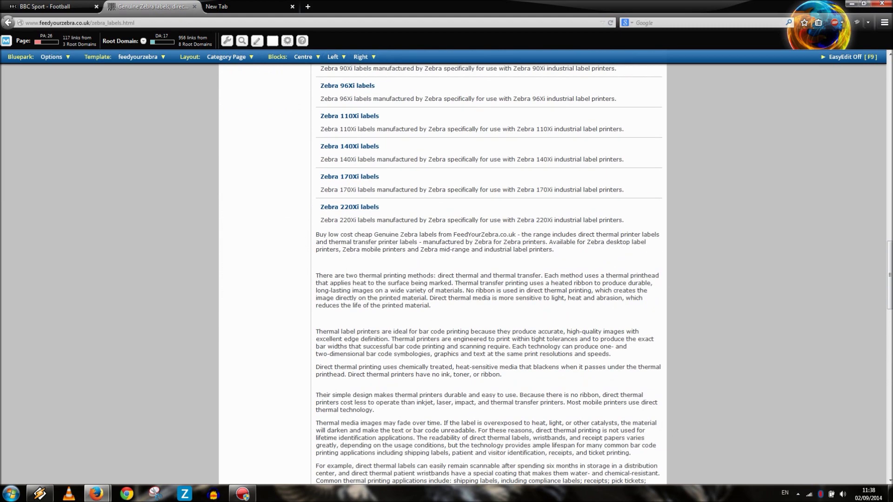
Run the downloaded ZebraDesigner installer from the Library window and choose English for setup.
{"action": "left_click", "coordinate": [853, 4]}
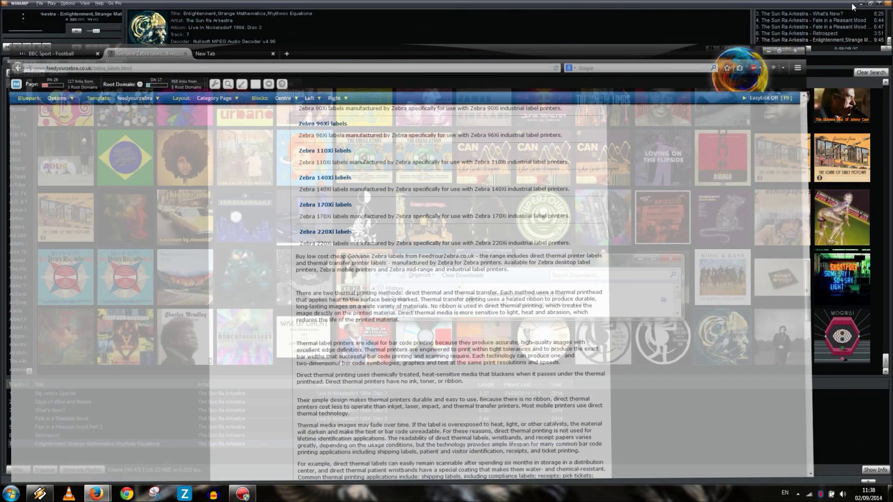
{"action": "key", "text": "super+d"}
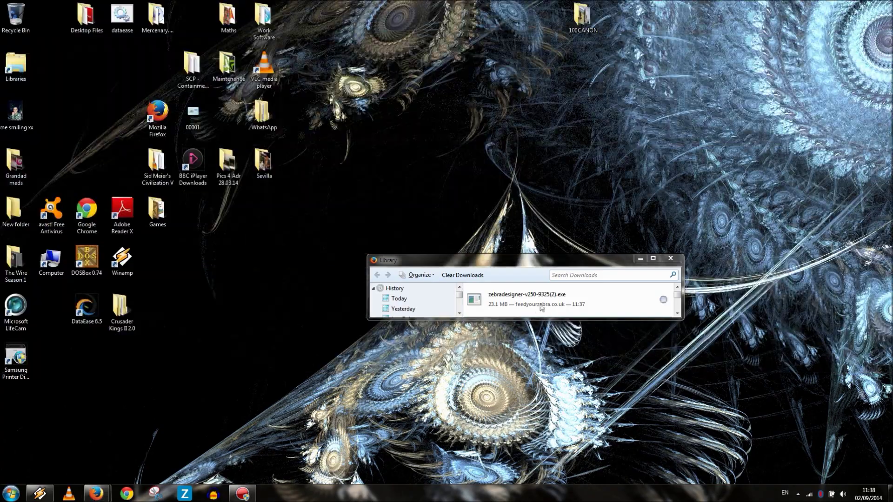
{"action": "left_click", "coordinate": [545, 305]}
{"action": "double_click", "coordinate": [545, 305]}
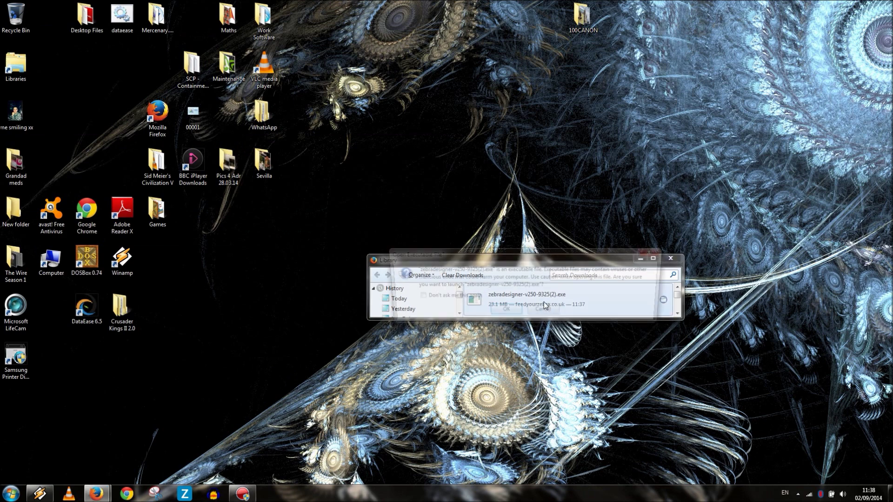
{"action": "key", "text": "Return"}
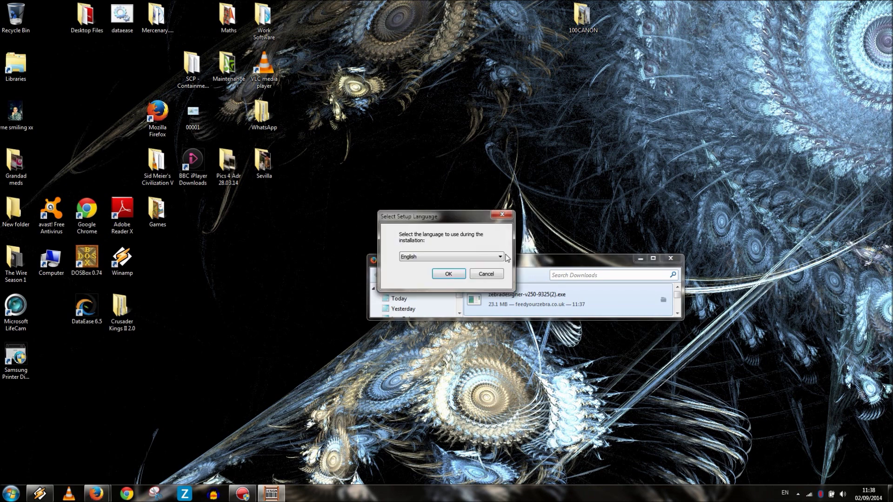
{"action": "left_click", "coordinate": [442, 272]}
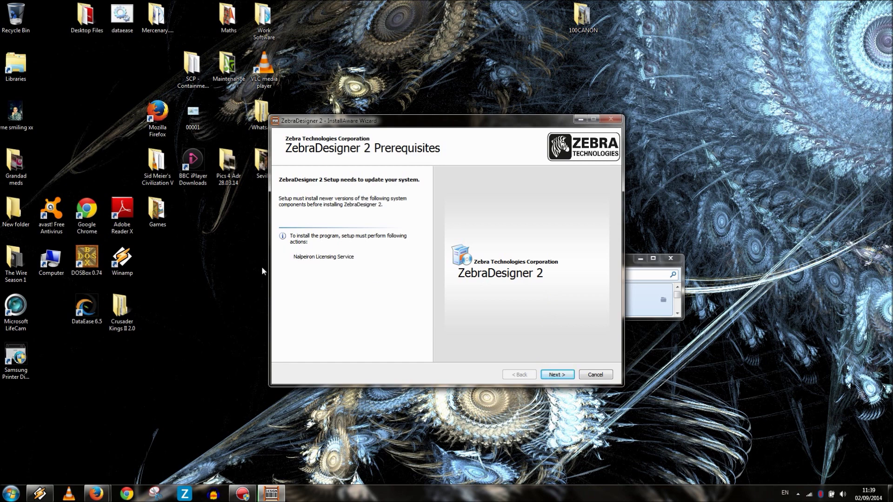
Install the Nalpeiron Licensing Service prerequisite to reach the Setup welcome page.
{"action": "left_click", "coordinate": [553, 375]}
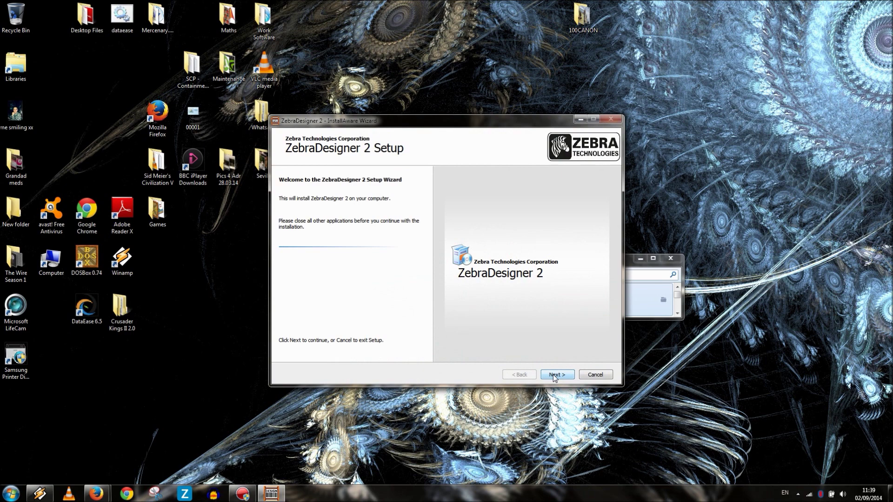
Accept the licence agreement and enter the user's name and company name.
{"action": "left_click", "coordinate": [554, 375]}
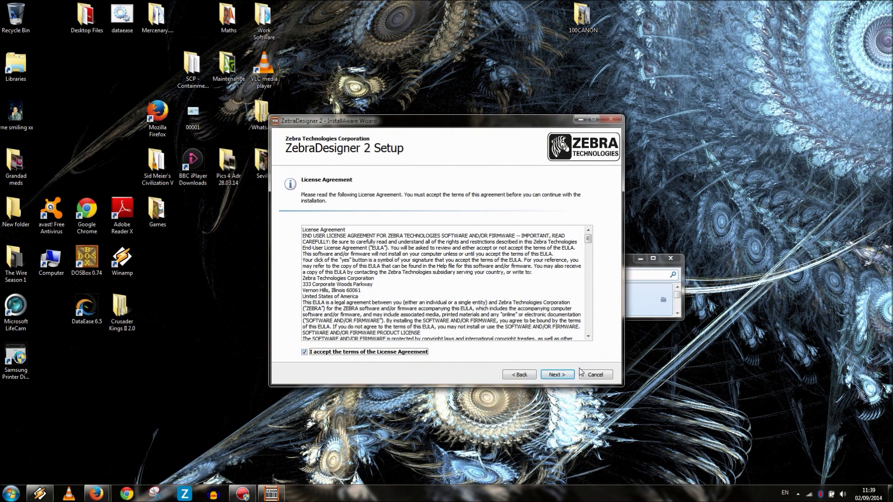
{"action": "left_click", "coordinate": [557, 375]}
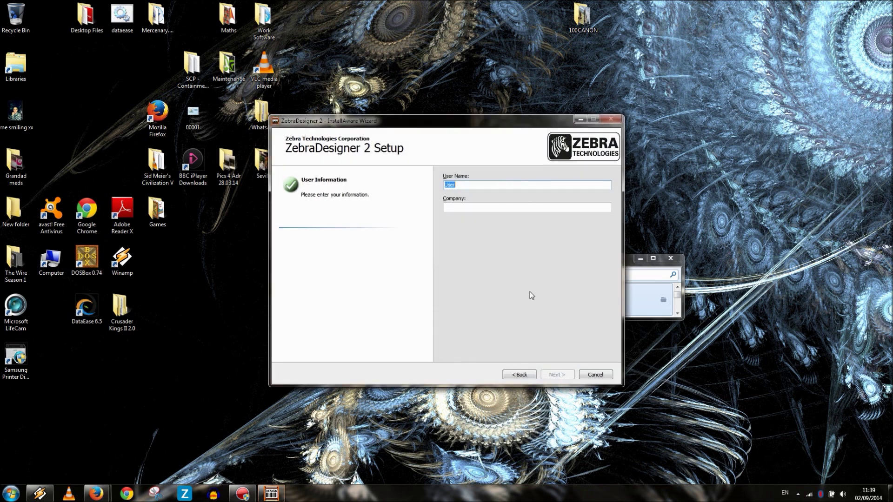
{"action": "type", "text": "Josh"}
{"action": "key", "text": "Tab"}
{"action": "type", "text": "Feed"}
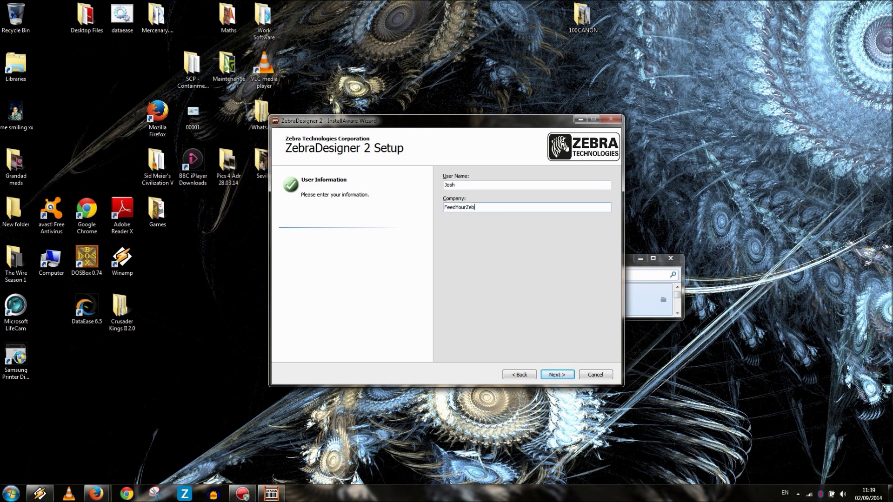
Keep the default install folder, Start Menu folder and shortcuts, then install ZebraDesigner 2.
{"action": "left_click", "coordinate": [563, 373]}
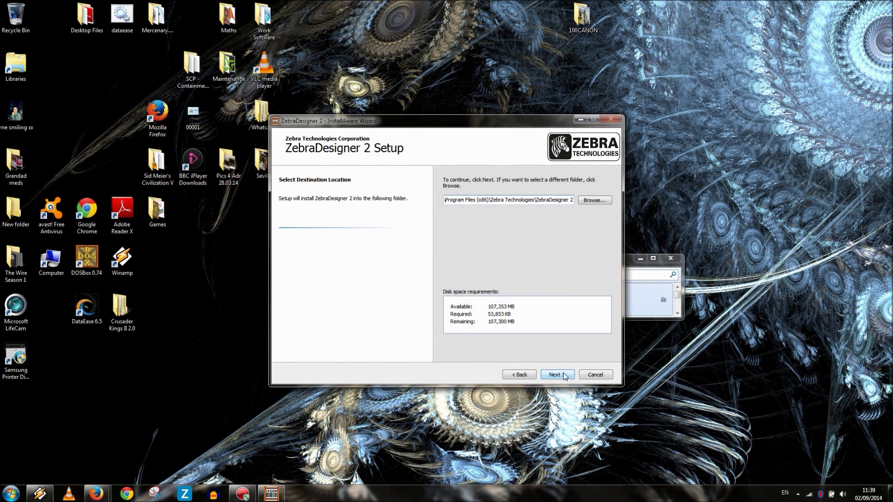
{"action": "left_click", "coordinate": [564, 375]}
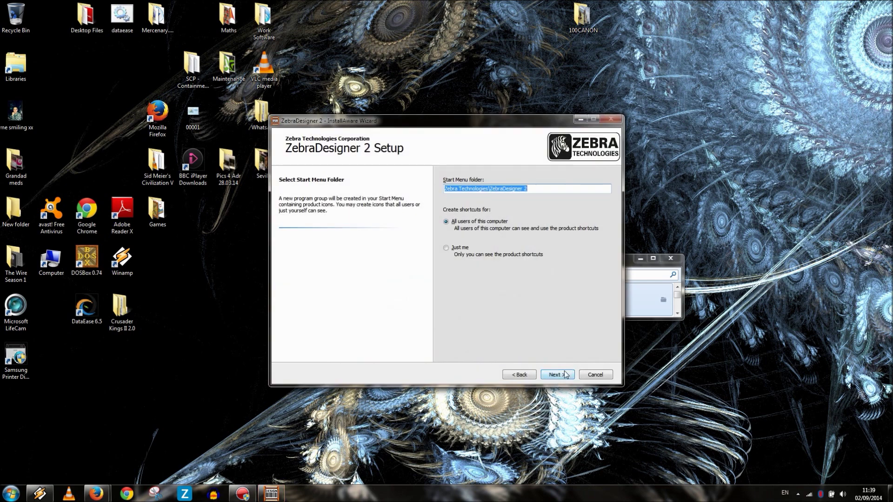
{"action": "left_click", "coordinate": [565, 375]}
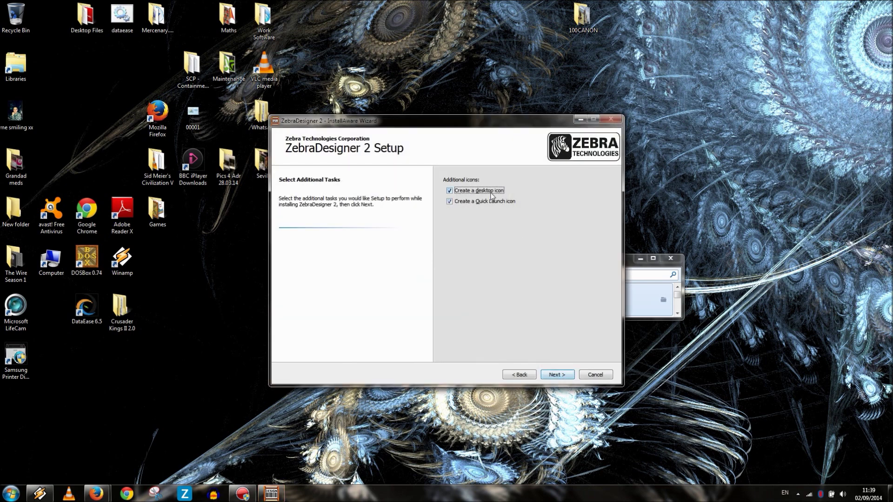
{"action": "left_click", "coordinate": [560, 376]}
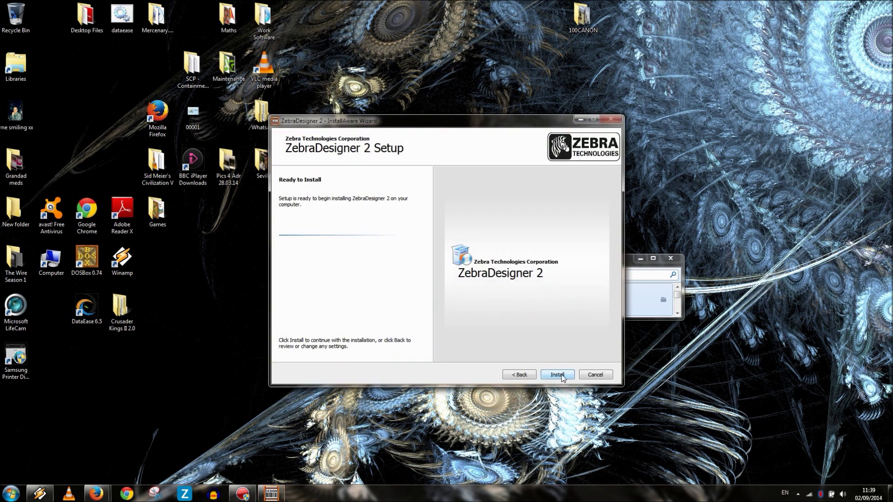
{"action": "left_click", "coordinate": [558, 375]}
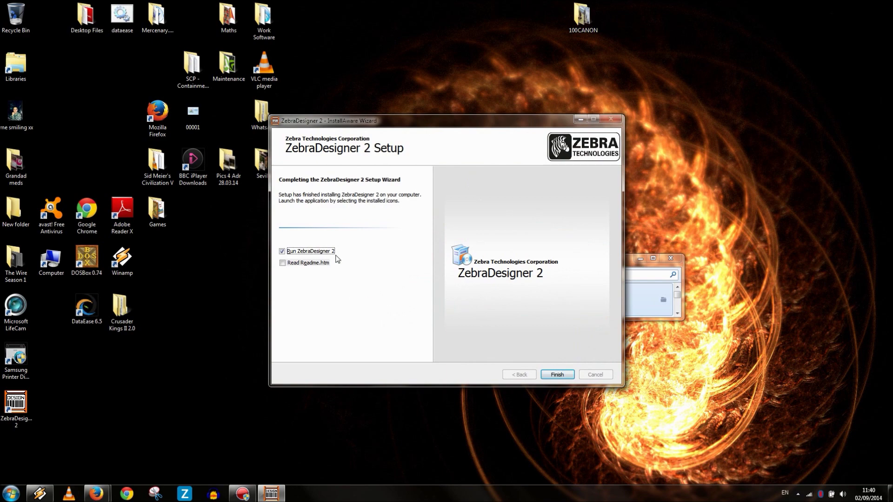
Finish setup with 'Run ZebraDesigner 2' ticked so the program launches.
{"action": "left_click", "coordinate": [557, 375]}
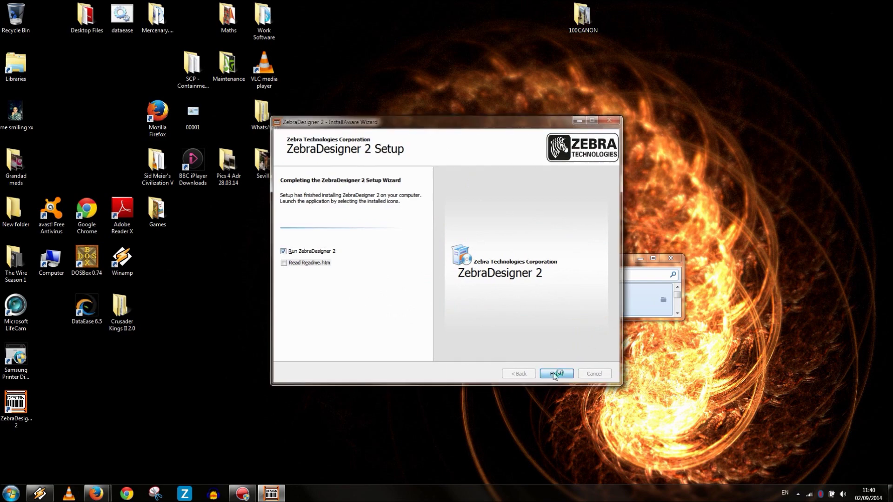